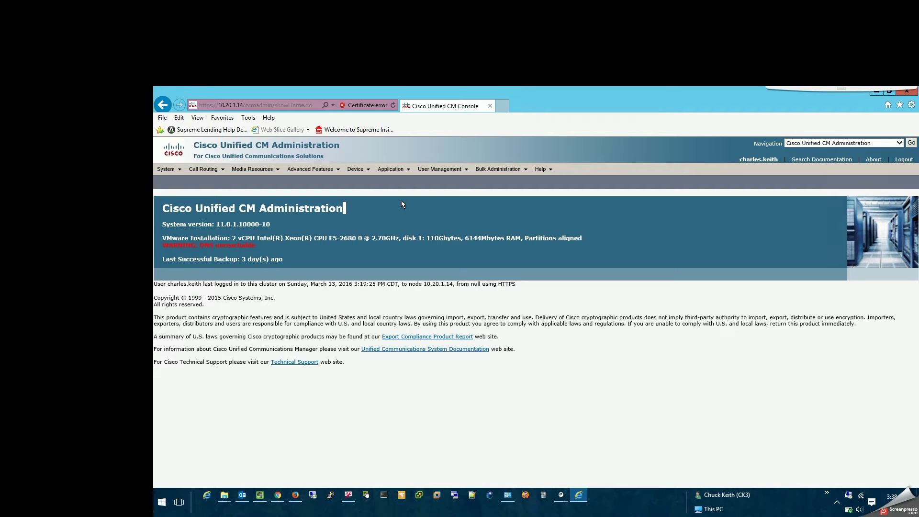
Step: Find the phones whose description contains ck3 and open the configuration of device SEP204C9EB23893
left_click(356, 170)
left_click(366, 215)
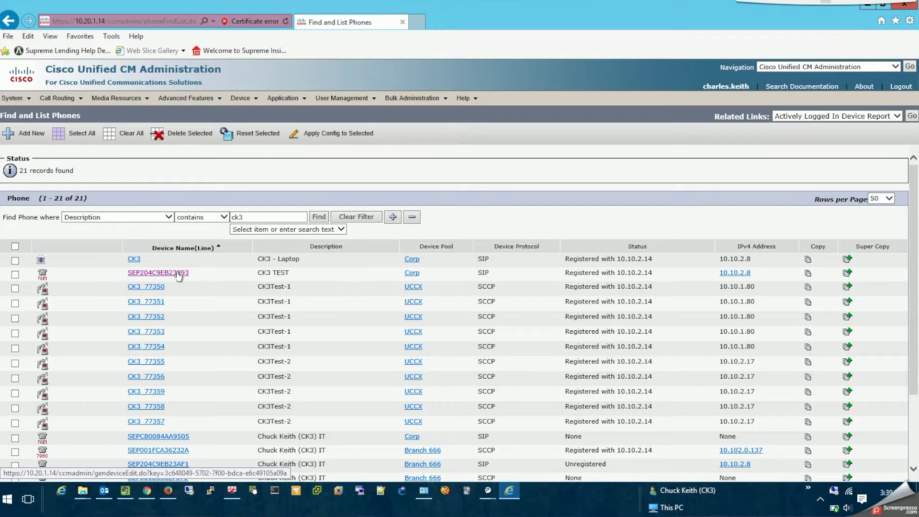
left_click(178, 274)
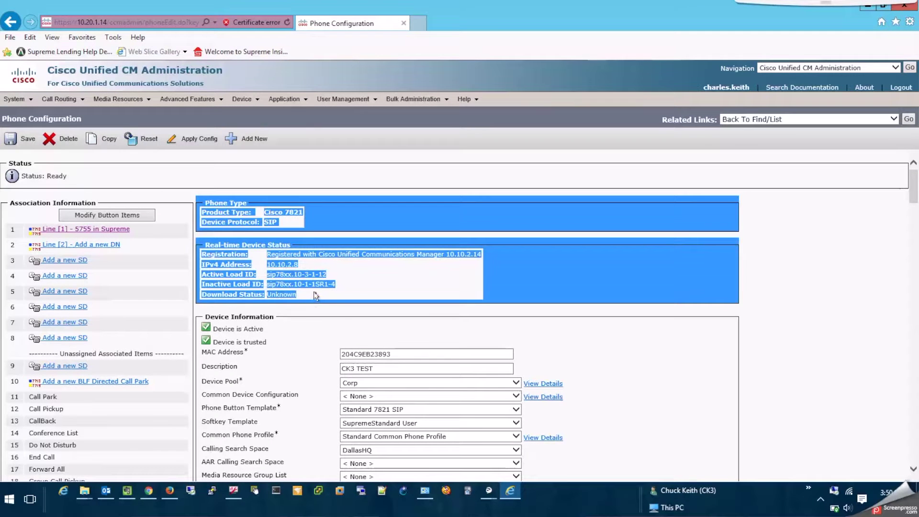
left_click(310, 292)
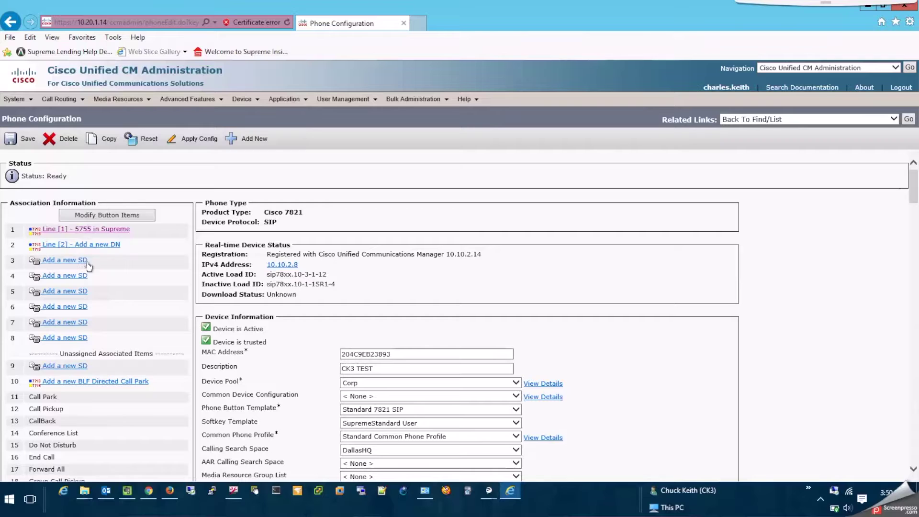
Step: Save the phone configuration before modifying its button items, and dismiss the apply-config notice
left_click(125, 215)
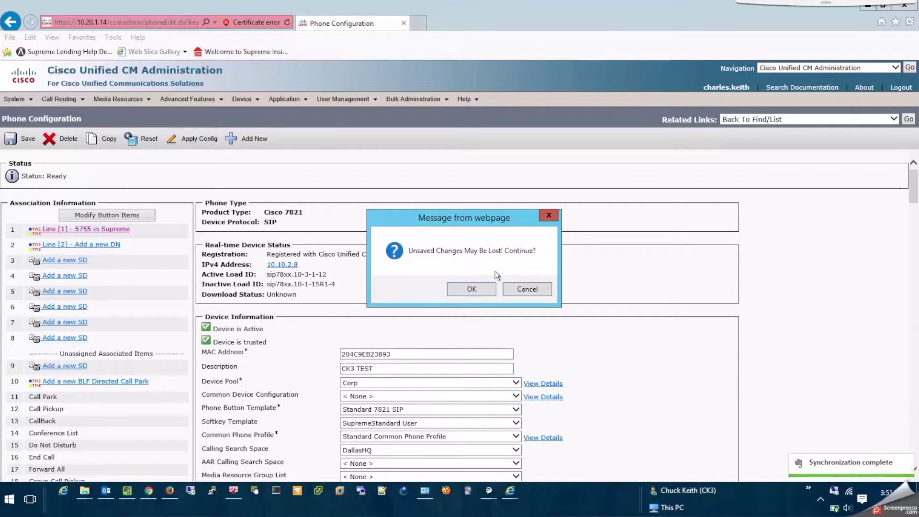
left_click(522, 289)
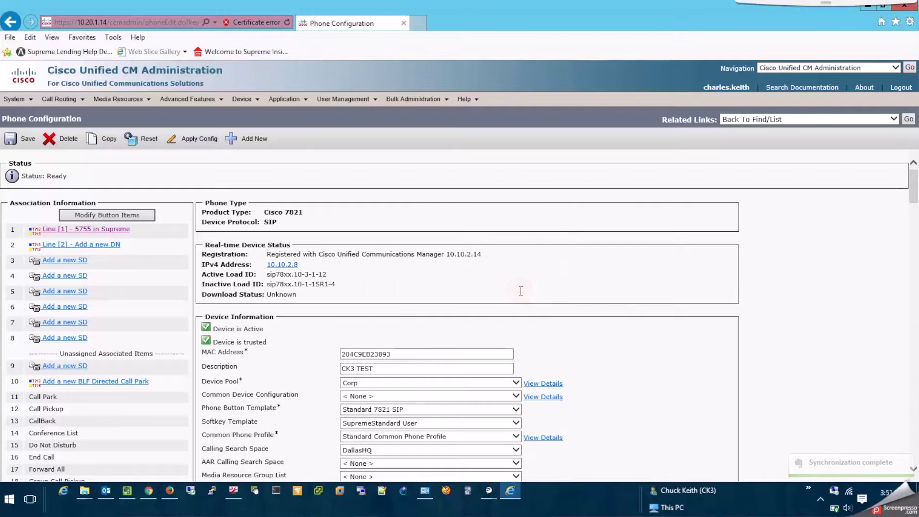
left_click(10, 139)
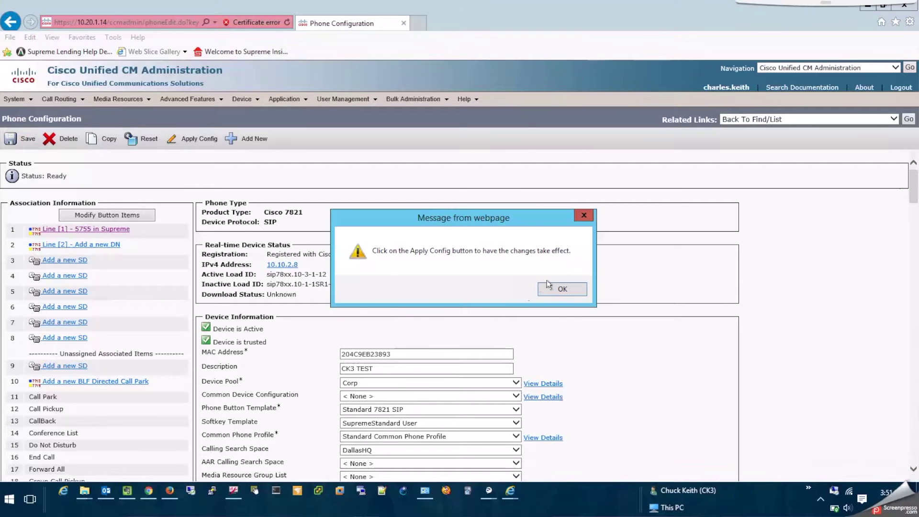
left_click(549, 288)
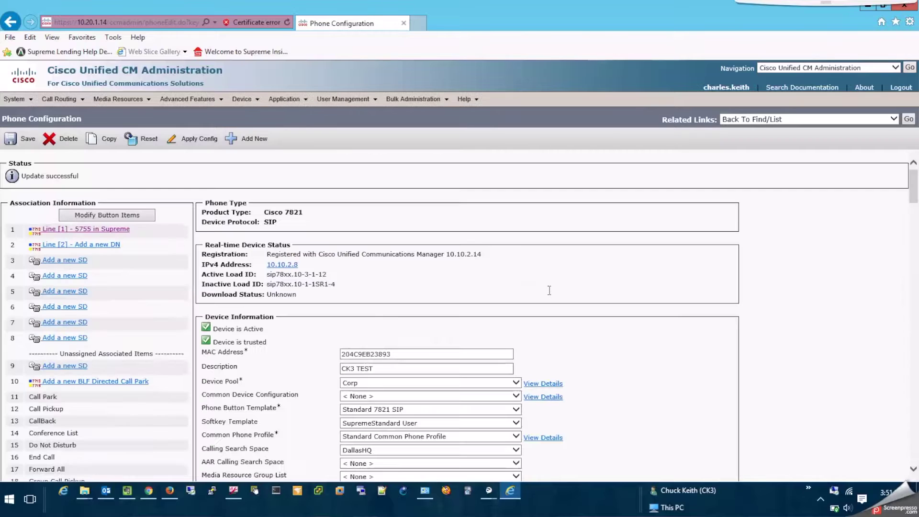
Step: Open the phone's button item editor and bring the Reorder Phone Button Configuration window to the front
left_click(137, 217)
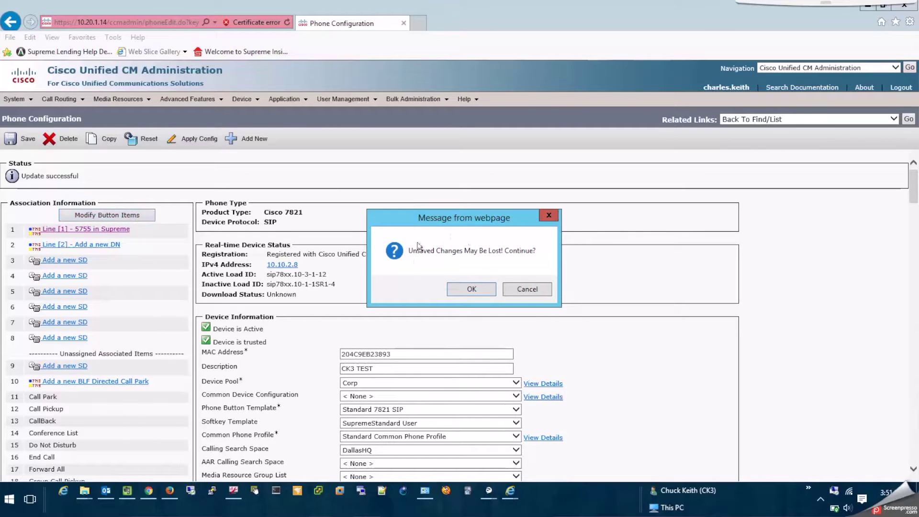
left_click(467, 289)
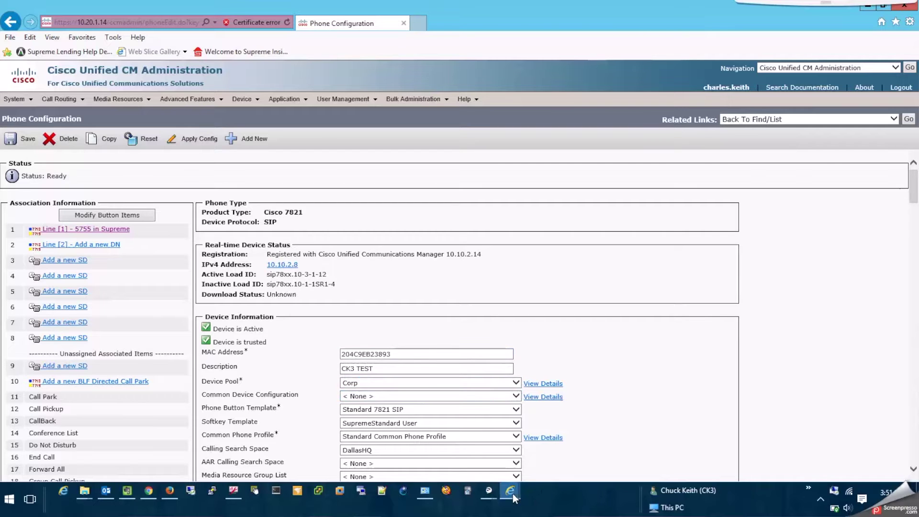
mouse_move(512, 495)
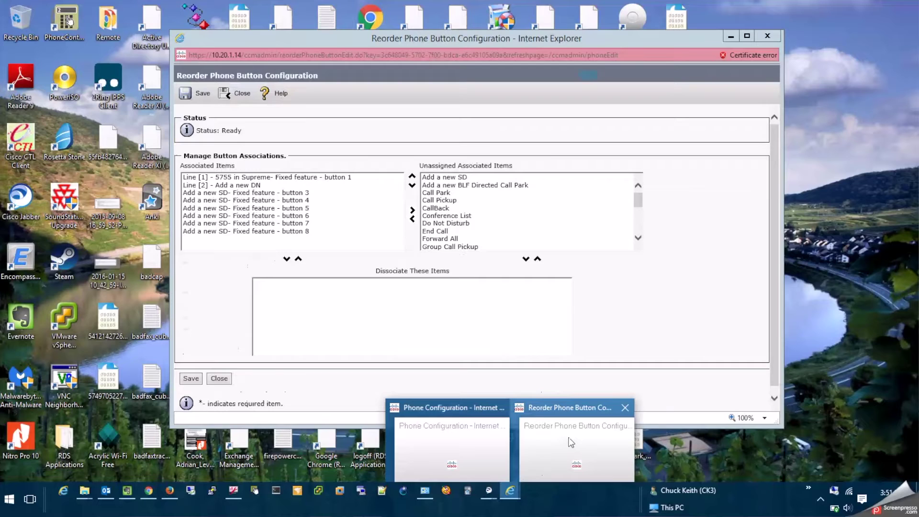
left_click(569, 442)
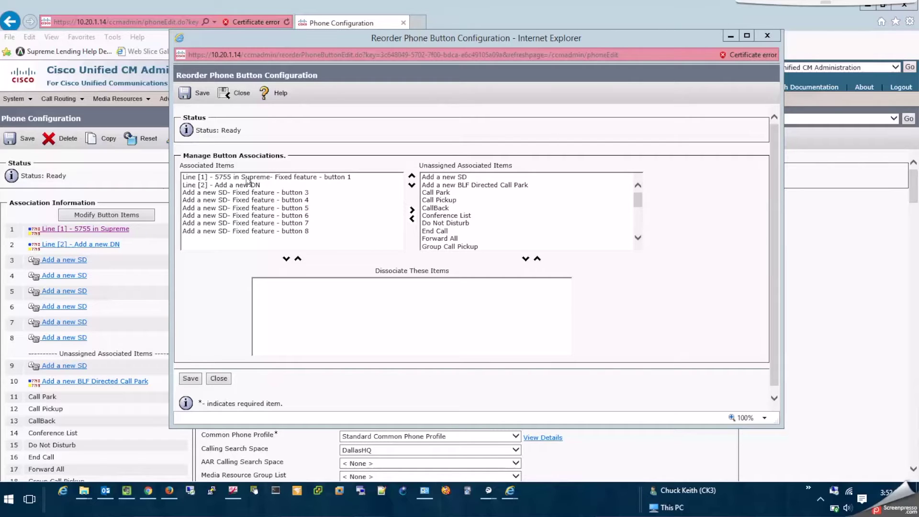
left_click(248, 181)
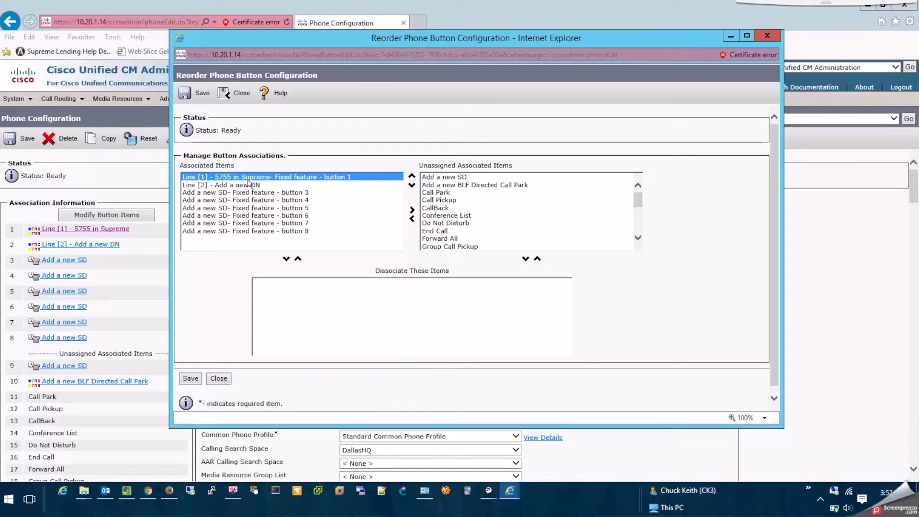
left_click(247, 185)
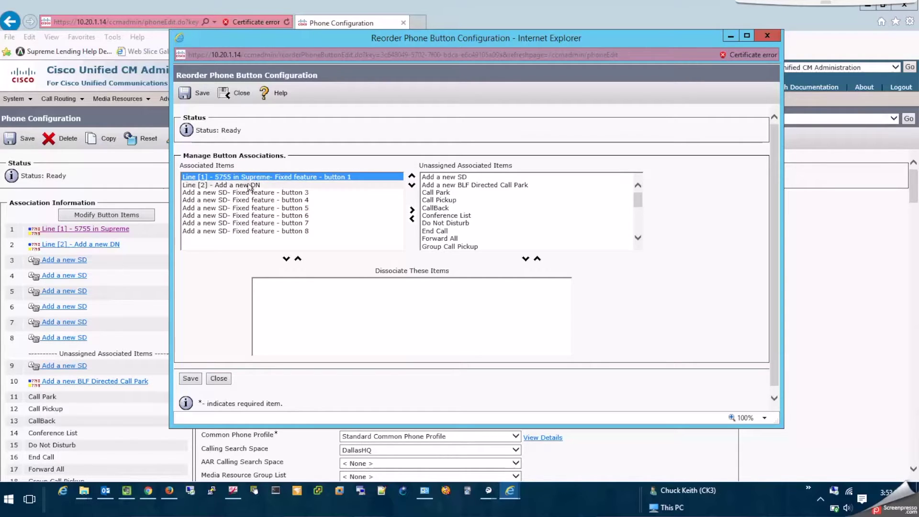
left_click(234, 181)
left_click(235, 185)
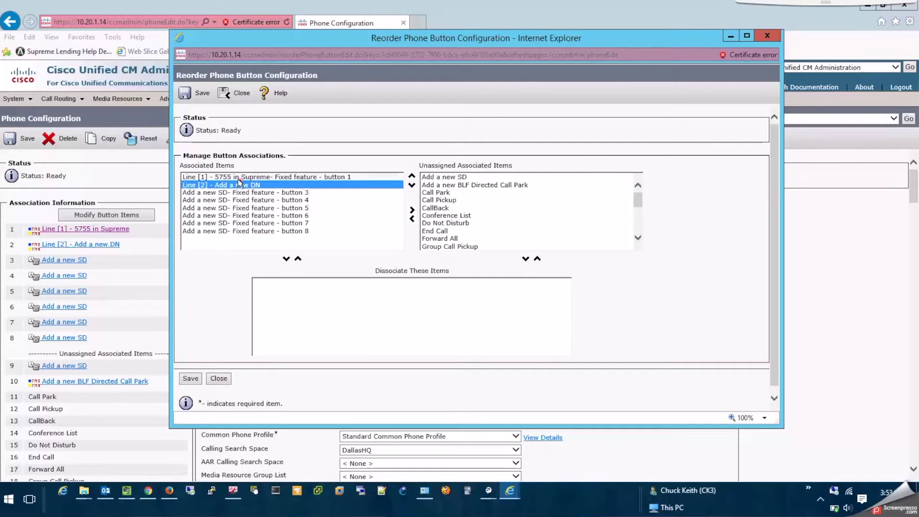
left_click(239, 177)
left_click(240, 185)
left_click(252, 177)
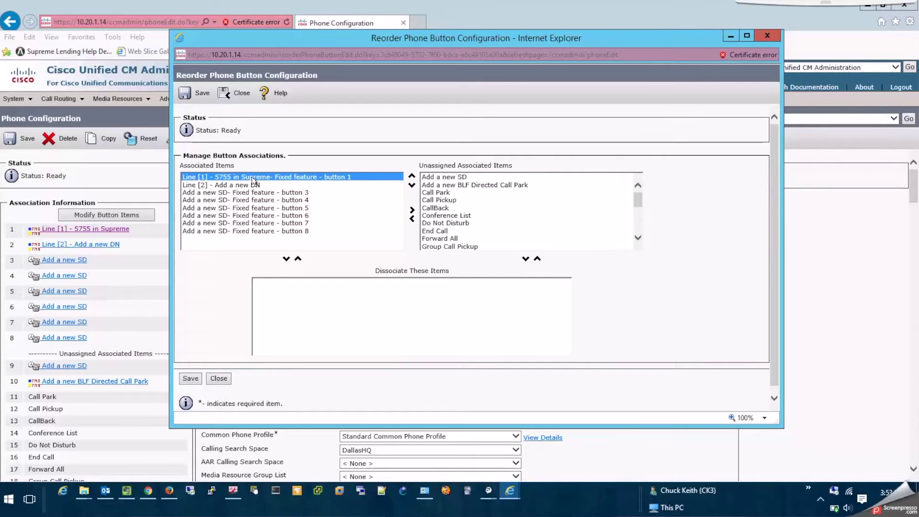
left_click(244, 185)
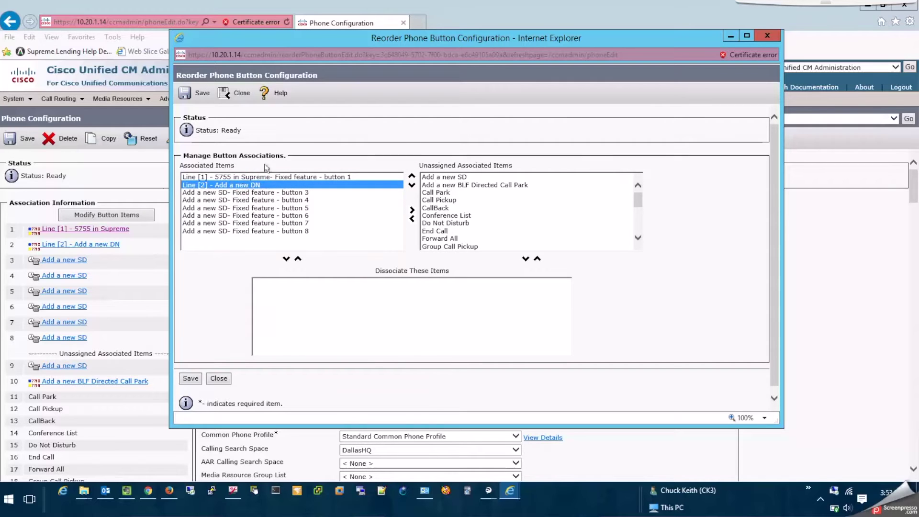
Step: Move Line [2] - Add a new DN from the associated items to the unassigned items
left_click(228, 178)
left_click(234, 185)
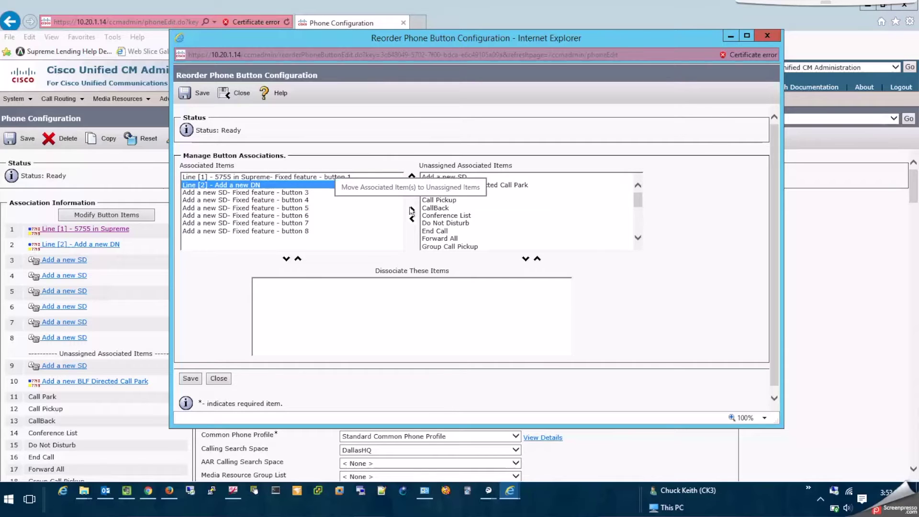
left_click(412, 210)
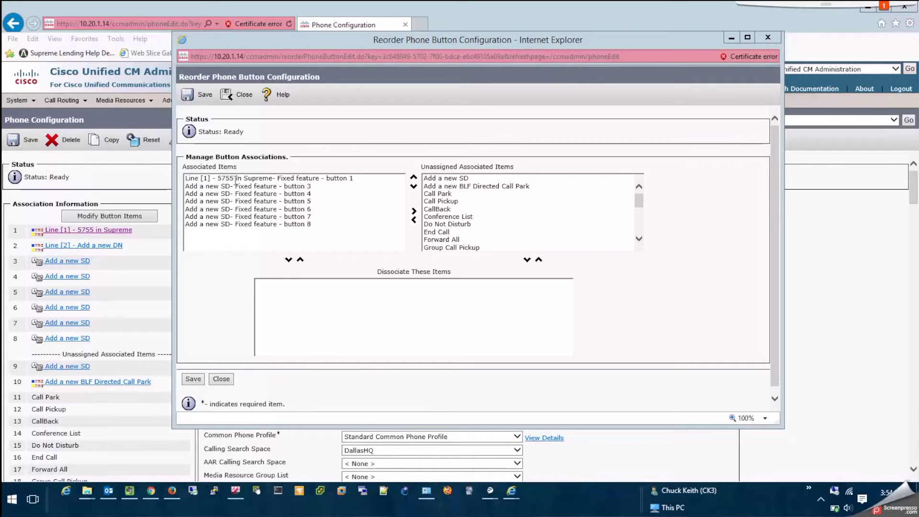
Step: Unassign the fixed feature button 3 speed dial and try to save the button configuration
left_click(268, 187)
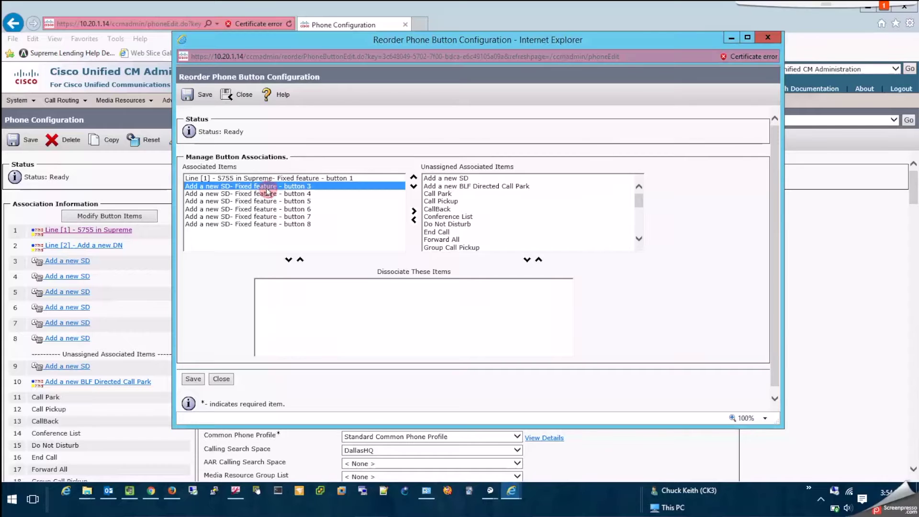
left_click(413, 211)
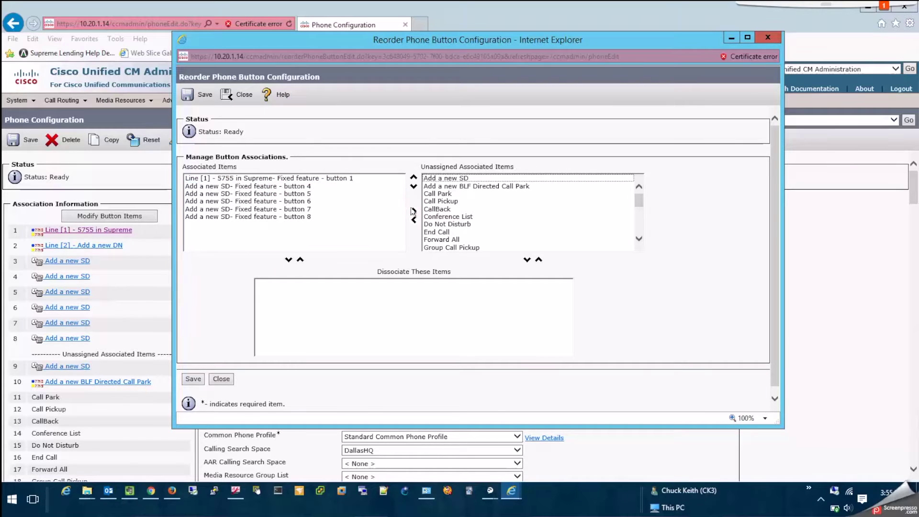
left_click(198, 94)
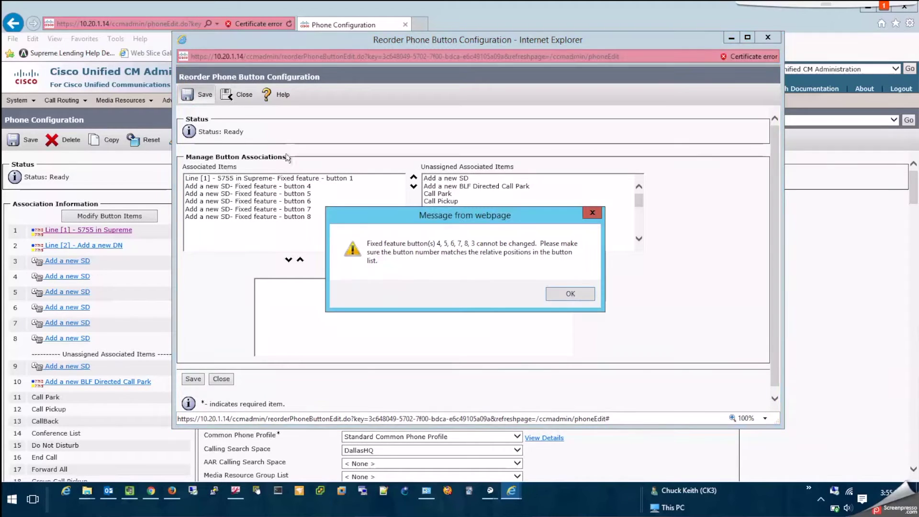
left_click(562, 295)
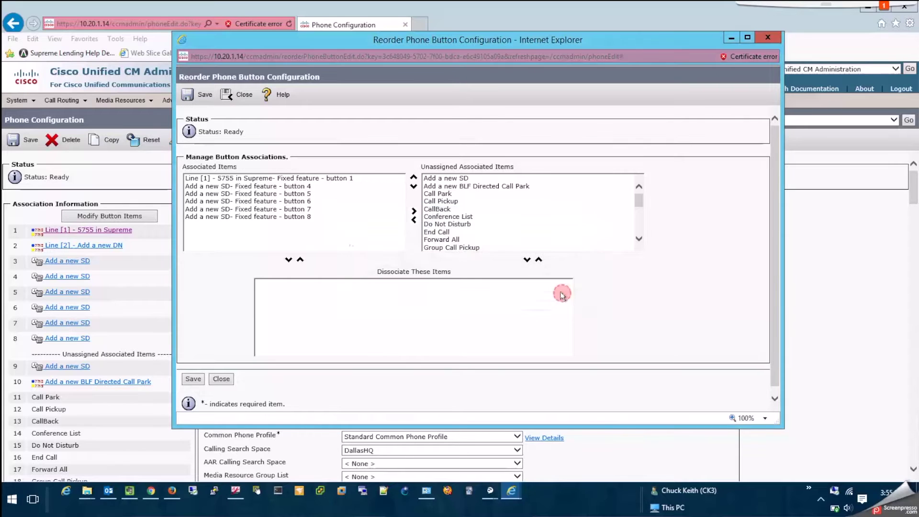
Step: Return the fixed feature button 3 speed dial from the unassigned items to the associated items
scroll(513, 224, "down", 6)
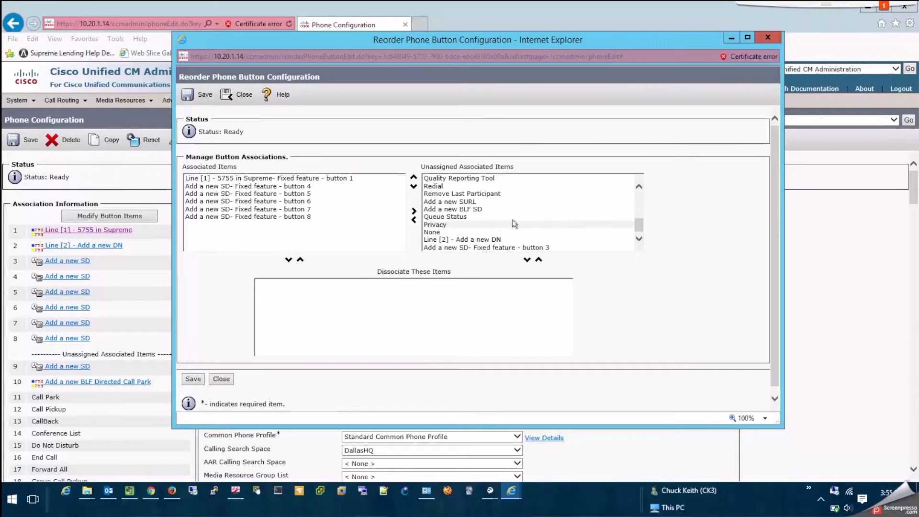
left_click(511, 247)
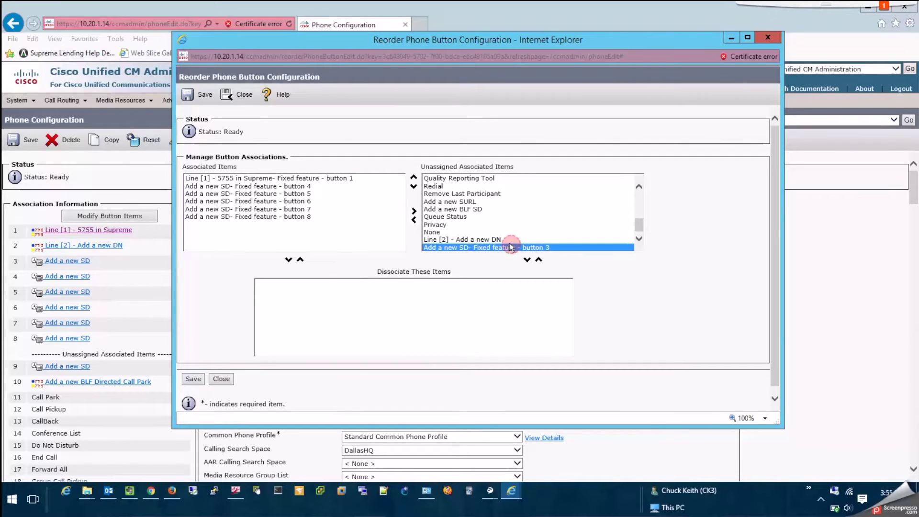
left_click(414, 220)
Step: Add Hunt Group Logout from the unassigned items to the associated items, directly below Line [1]
left_click(330, 179)
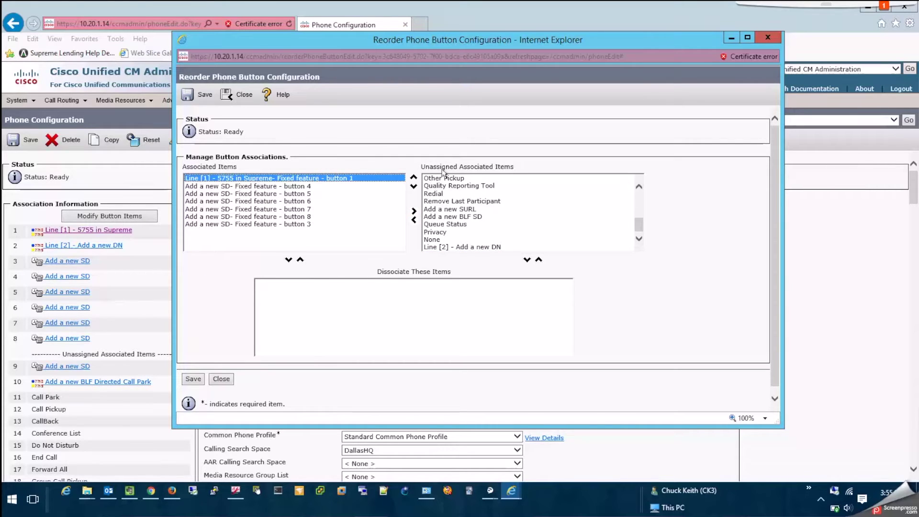
left_click(638, 225)
left_click_drag(637, 227, 641, 209)
left_click_drag(445, 206, 440, 238)
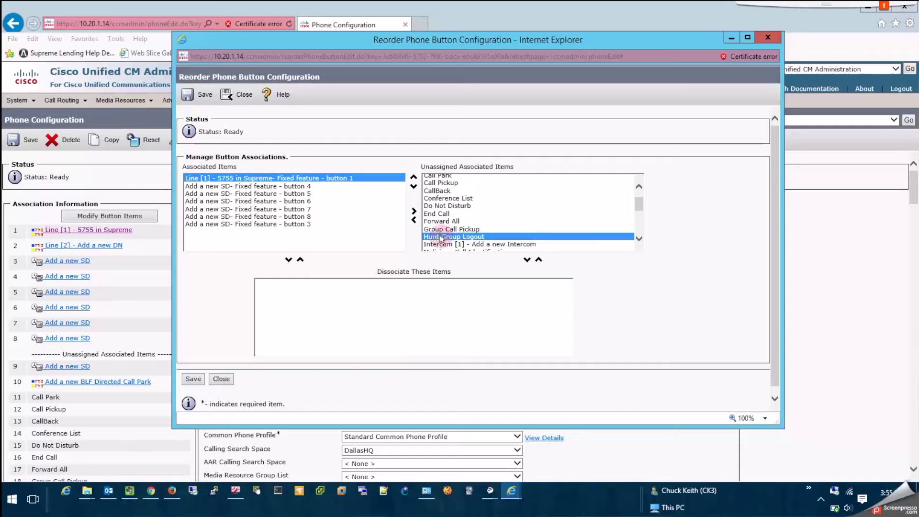
left_click(414, 220)
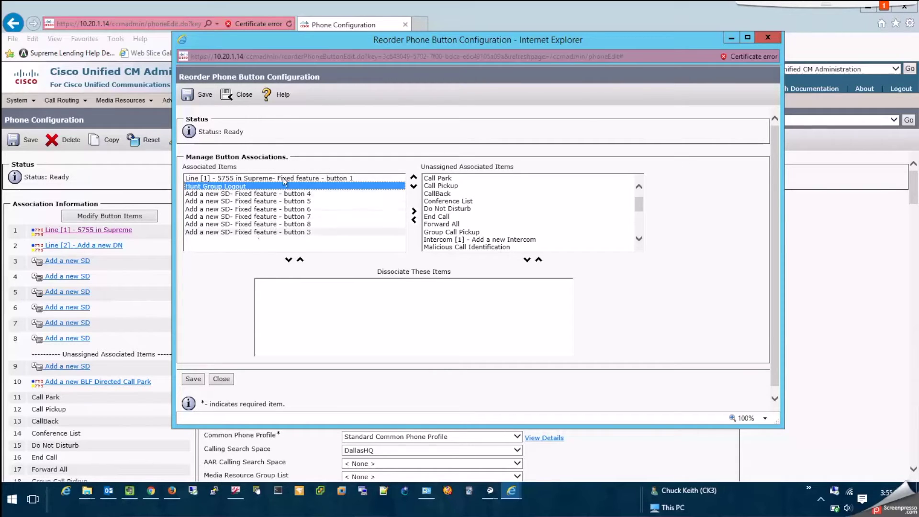
Step: Move Hunt Group Logout down the associated items to just above button 3, and return it directly below Line [1]
left_click(256, 232)
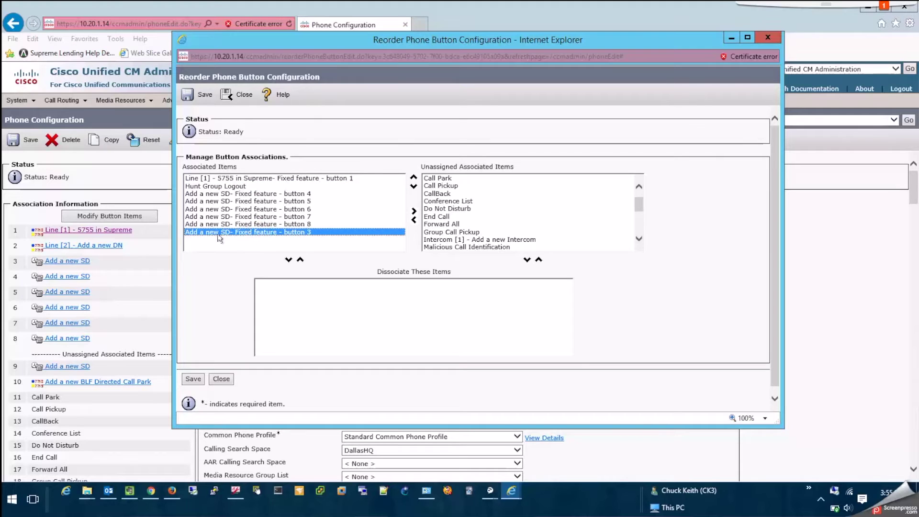
left_click(237, 187)
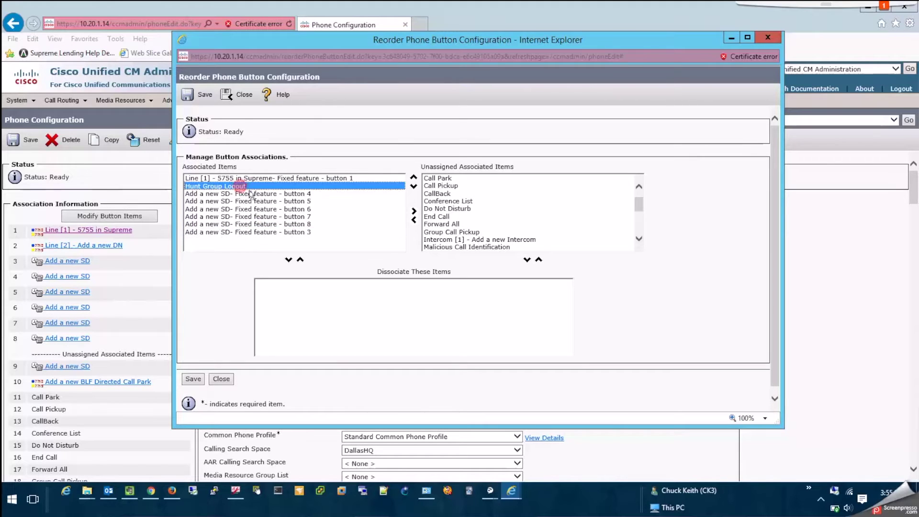
left_click(414, 186)
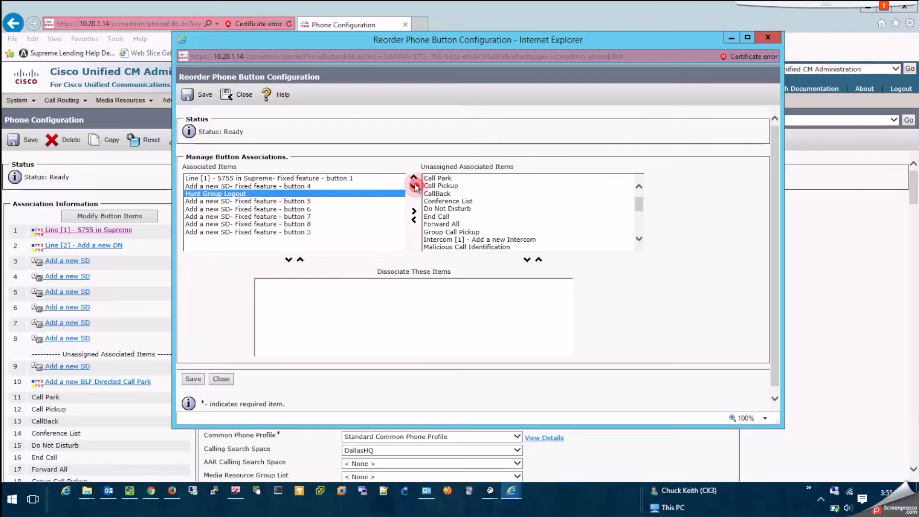
left_click(413, 186)
left_click(414, 186)
left_click(413, 186)
left_click(413, 186)
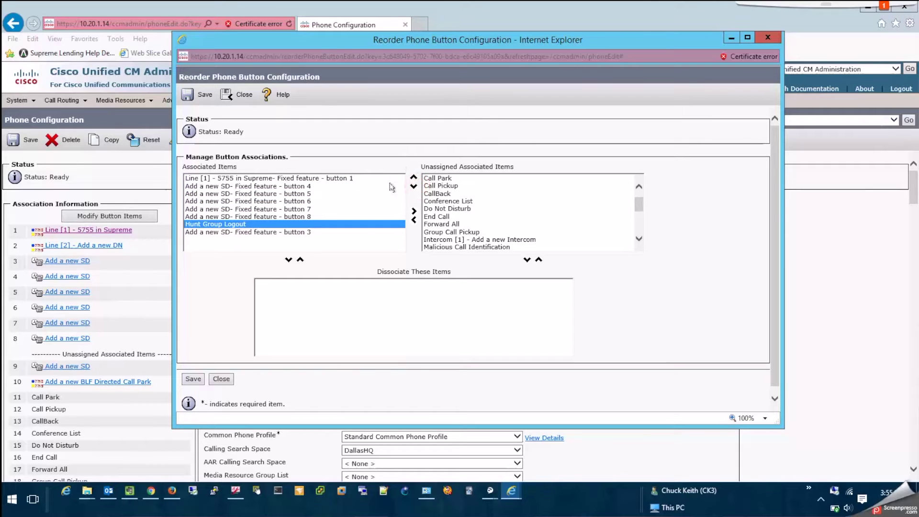
left_click(414, 178)
left_click(414, 178)
left_click(414, 178)
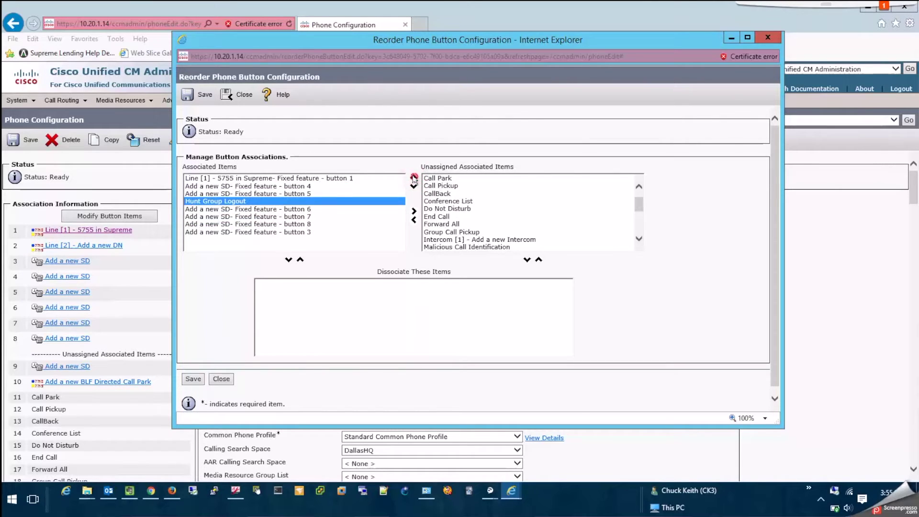
left_click(413, 178)
left_click(414, 178)
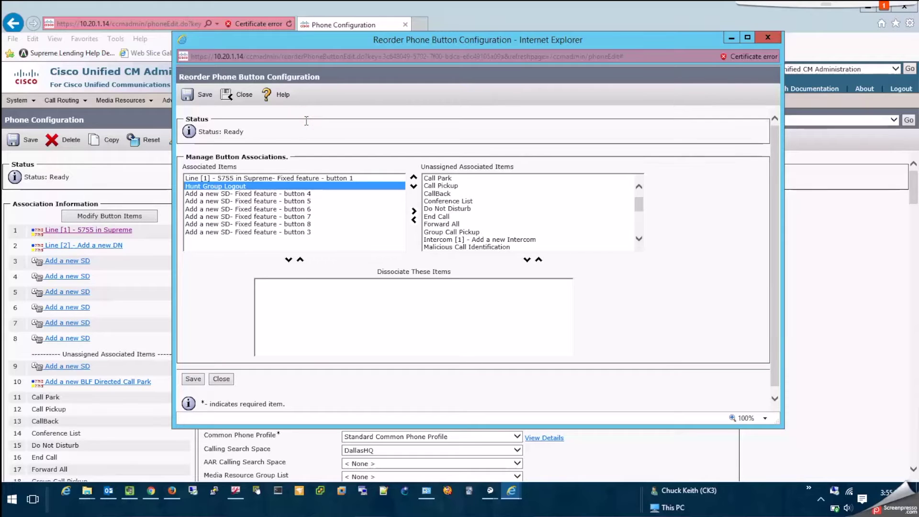
Step: Try to save the button configuration with Hunt Group Logout in second position
left_click(187, 96)
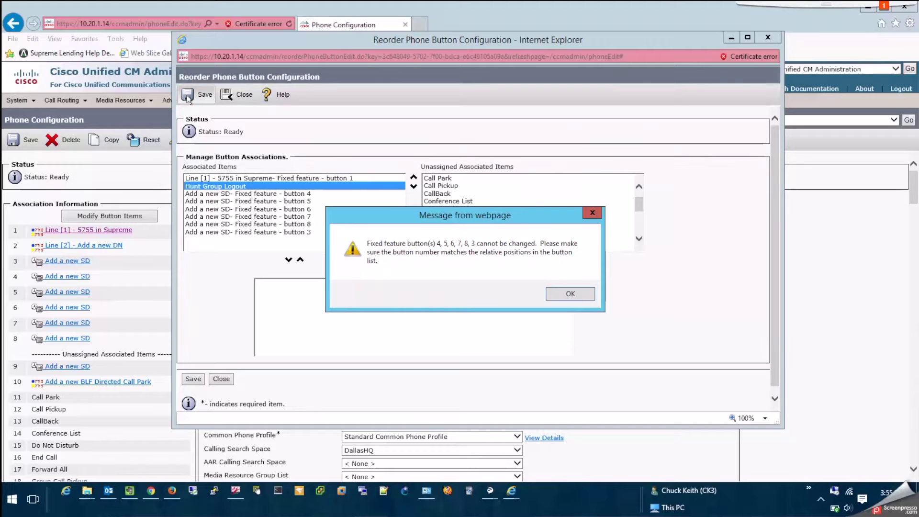
left_click(549, 295)
Step: Move the fixed feature button 3 speed dial up the associated items to directly below Hunt Group Logout
left_click(316, 233)
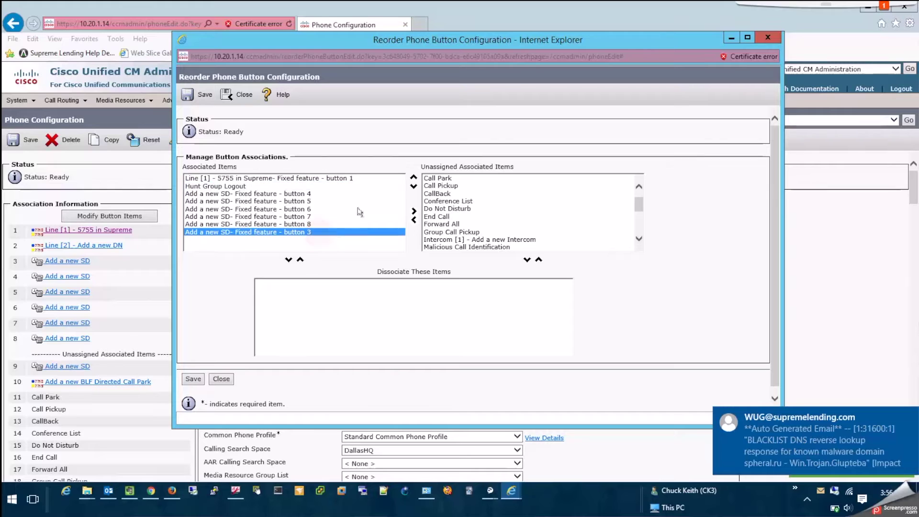
left_click(413, 177)
left_click(413, 177)
left_click(414, 178)
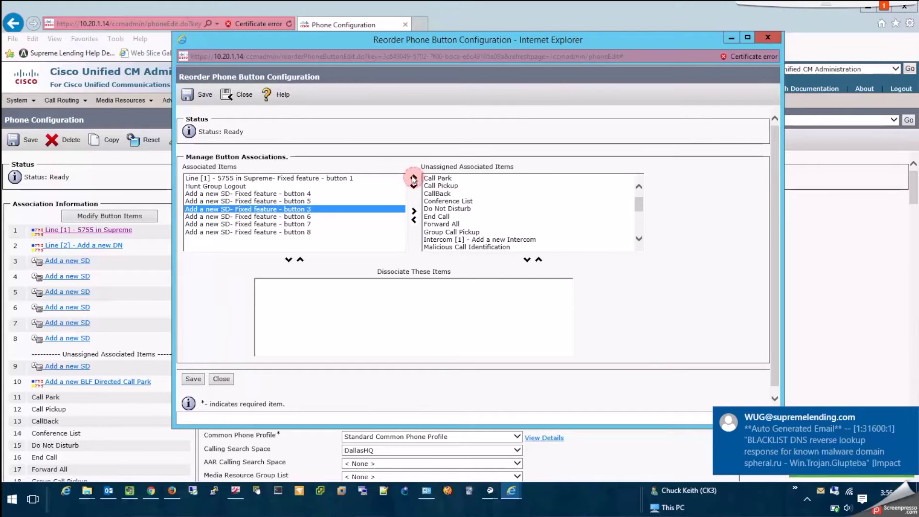
left_click(414, 178)
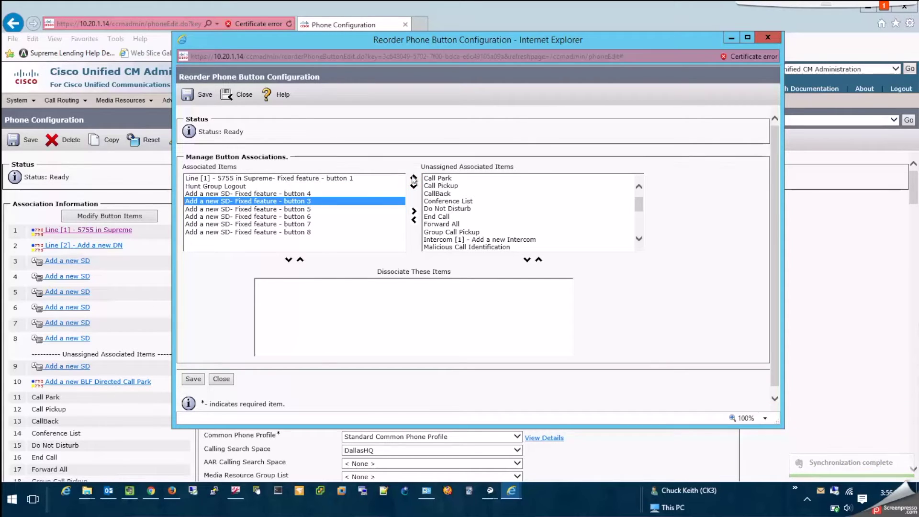
left_click(413, 178)
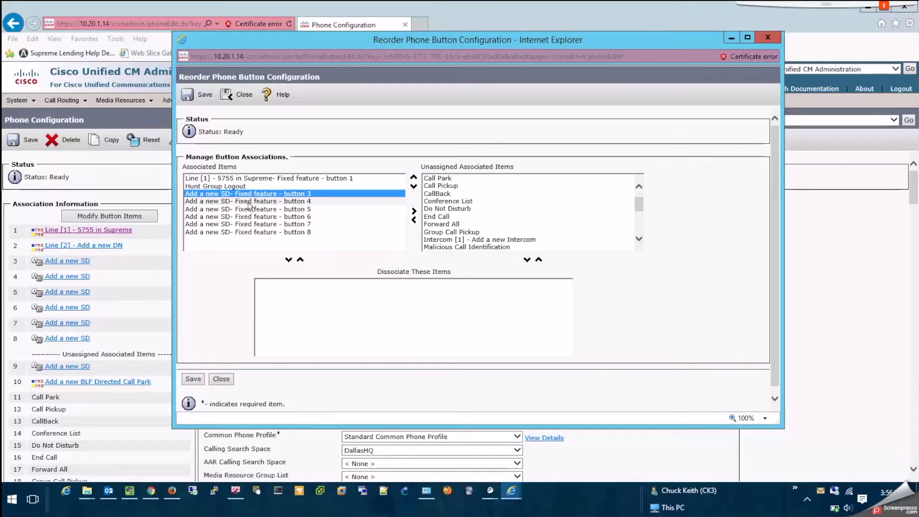
Step: Save the reordered button configuration and close the reorder window
left_click(192, 95)
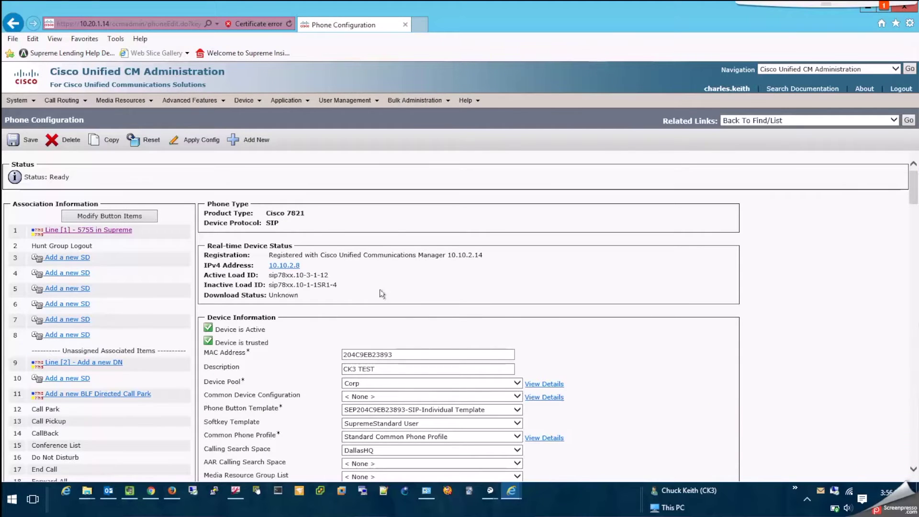
left_click(512, 490)
left_click(552, 452)
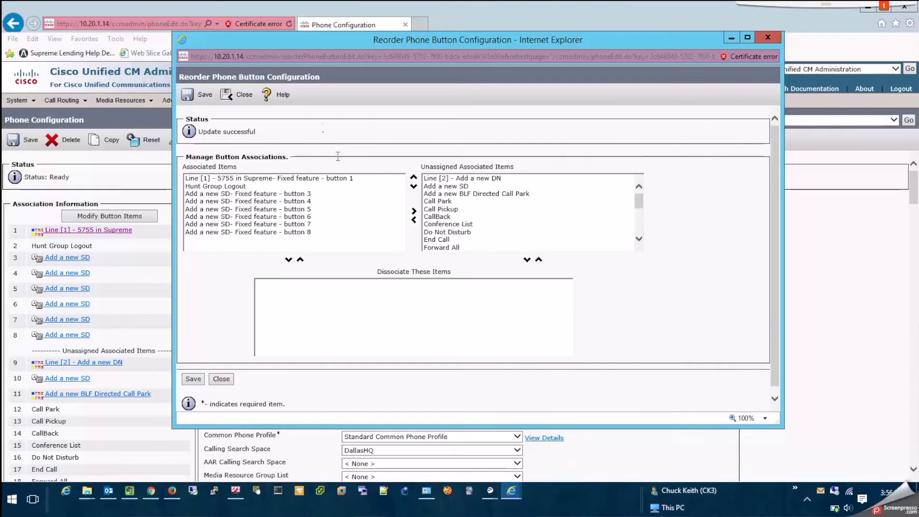
left_click(235, 98)
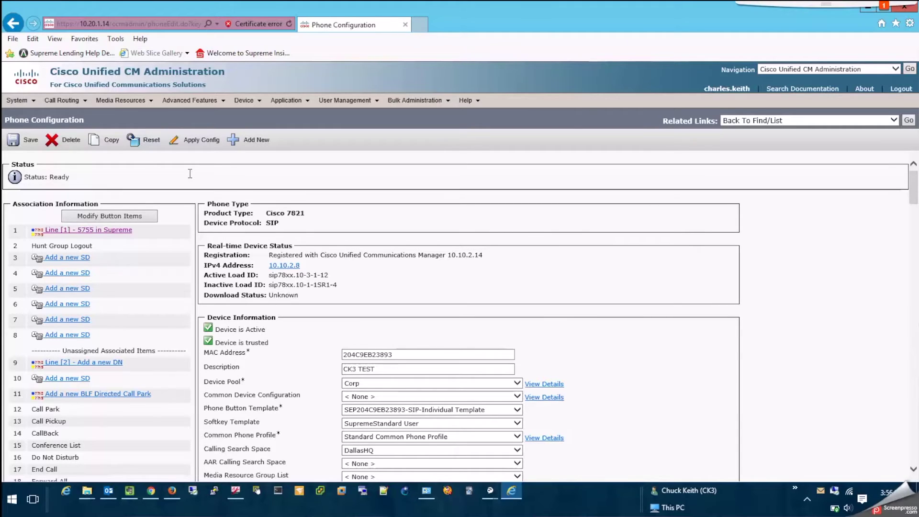
Step: Save the Cisco 7821 phone configuration and apply the config to the phone
left_click(15, 140)
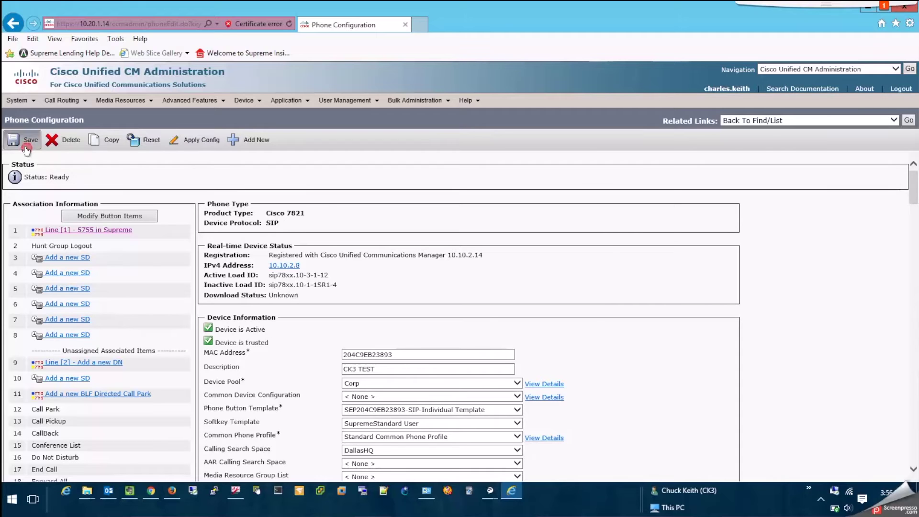
left_click(556, 289)
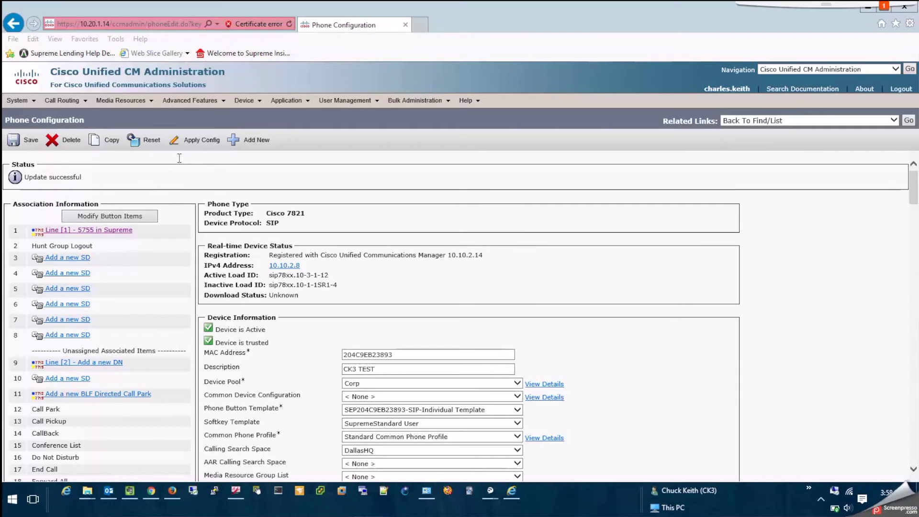
left_click(186, 142)
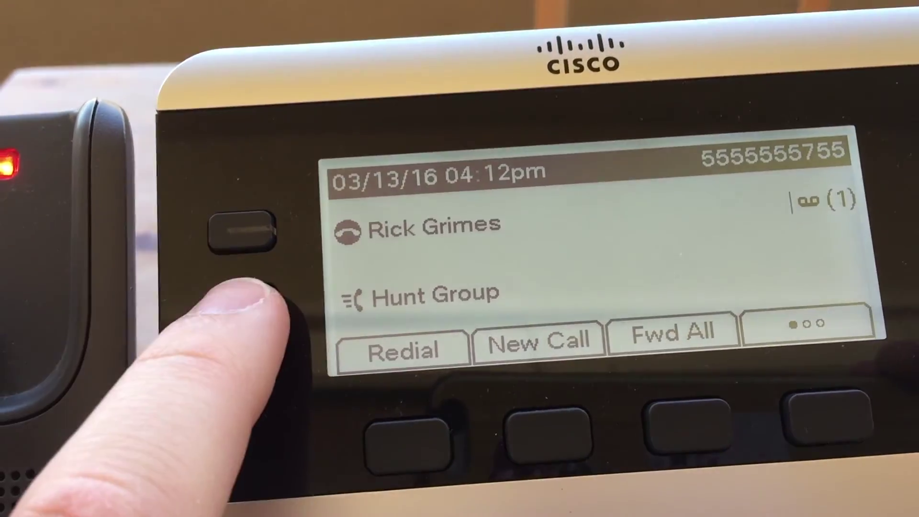
left_click(244, 292)
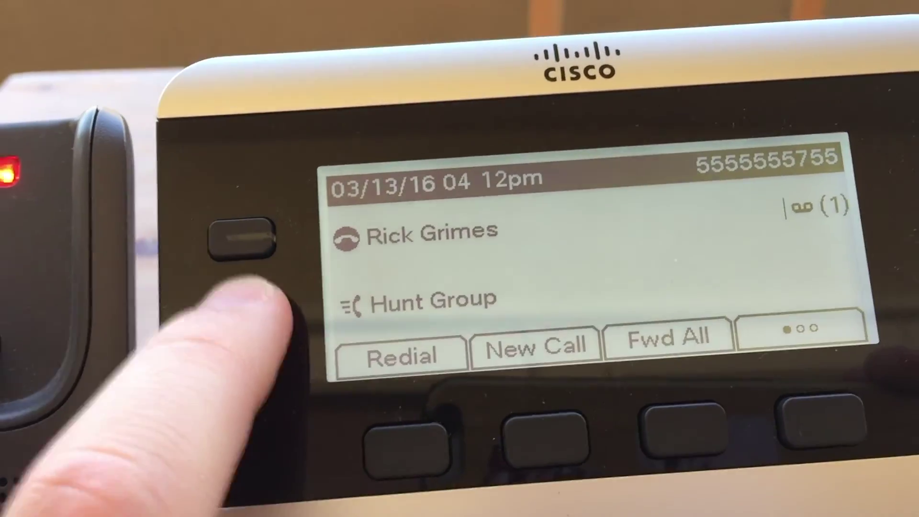